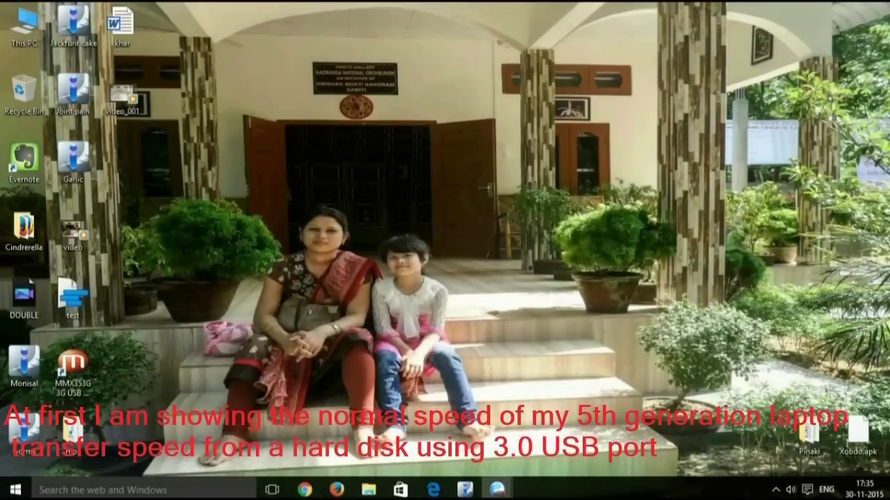
Step: Paste the copied file onto the desktop
{"action": "right_click", "coordinate": [571, 75]}
{"action": "left_click", "coordinate": [598, 134]}
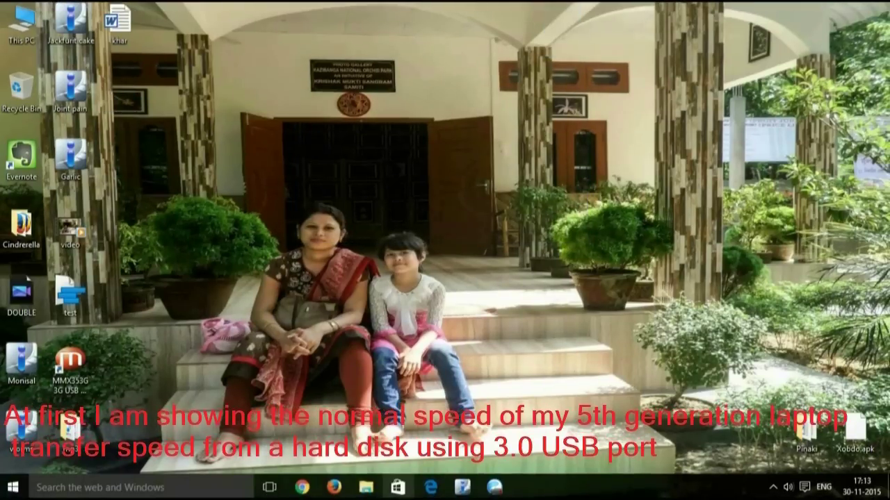
Step: Copy the Jackfruit cake video from the youtube folder on drive G: and paste it onto the desktop
{"action": "left_click", "coordinate": [368, 489]}
{"action": "right_click", "coordinate": [597, 139]}
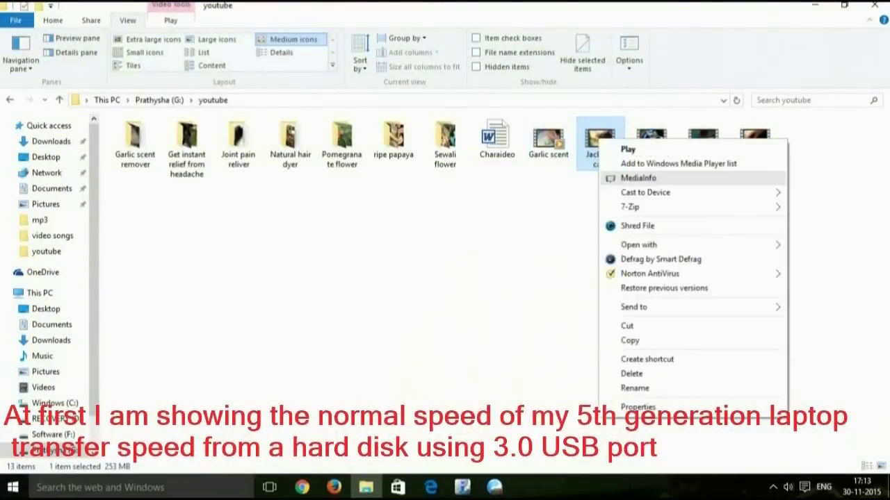
{"action": "left_click", "coordinate": [630, 340]}
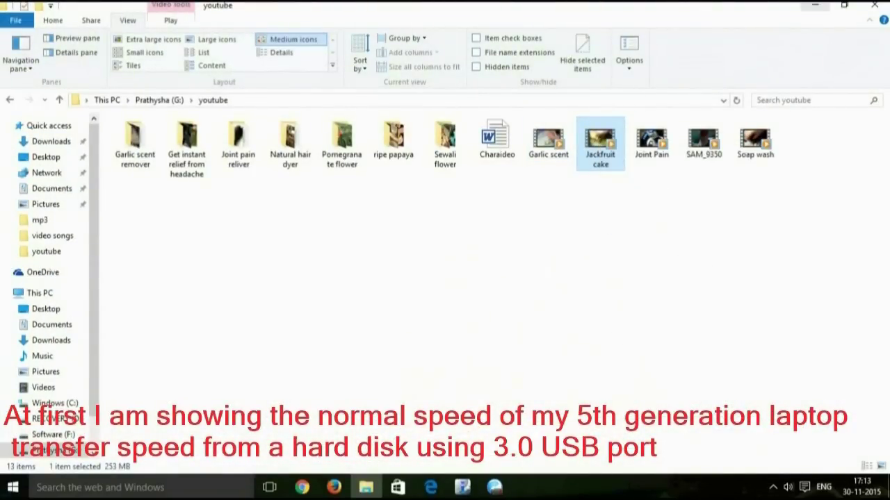
{"action": "left_click", "coordinate": [814, 5]}
{"action": "right_click", "coordinate": [563, 107]}
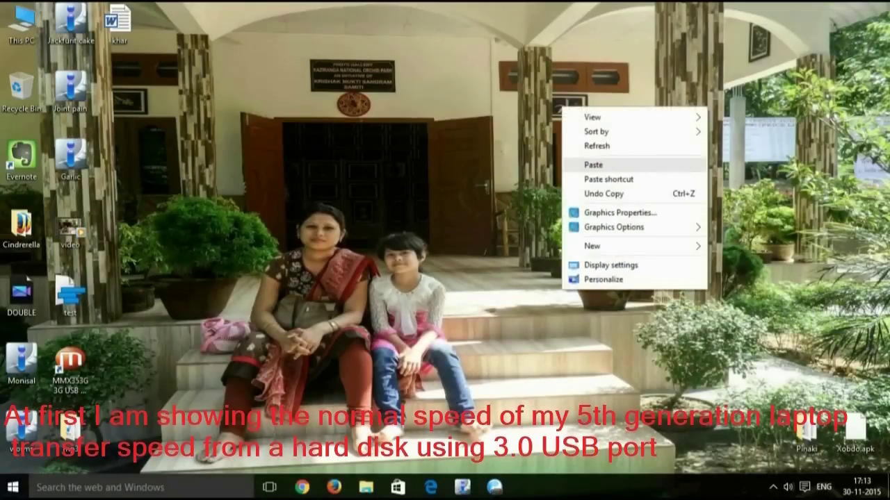
{"action": "left_click", "coordinate": [593, 165]}
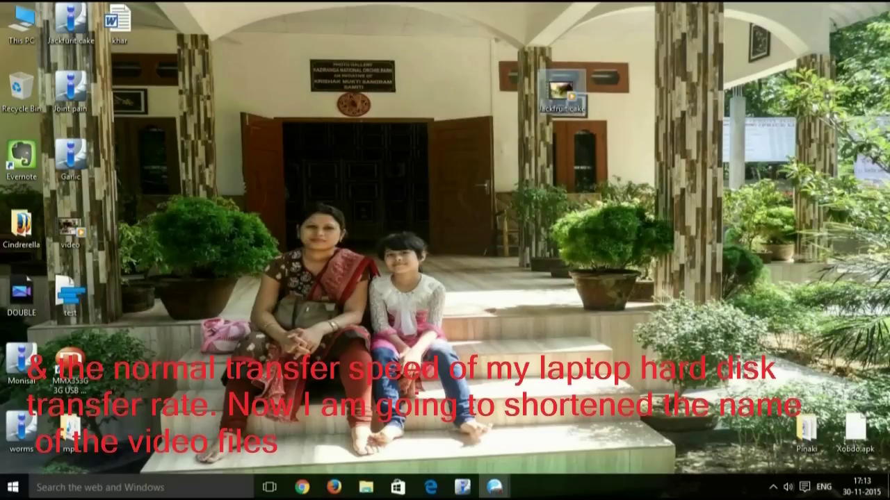
Step: Check the file size of the Jackfruit cake video on the desktop in its properties, and close them
{"action": "right_click", "coordinate": [566, 91]}
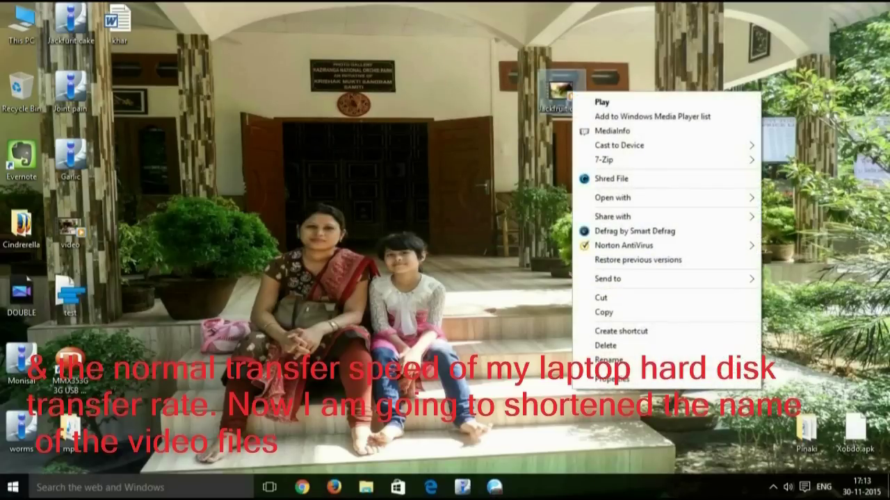
{"action": "left_click", "coordinate": [610, 379]}
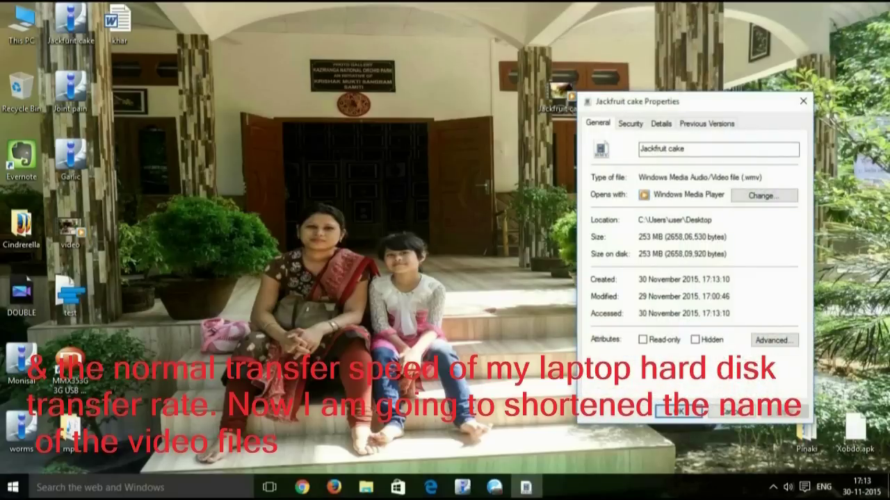
{"action": "key", "text": "Escape"}
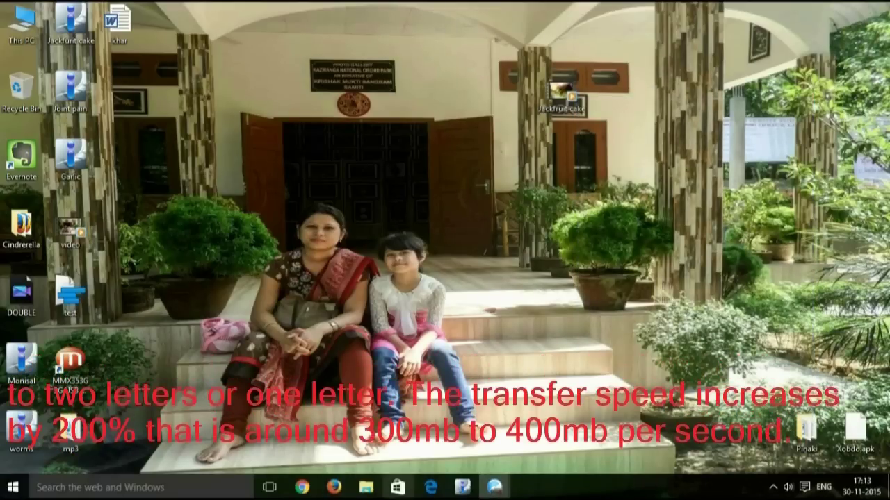
Step: Rename the Jackfruit cake video in the youtube folder on drive G: as JC
{"action": "left_click", "coordinate": [366, 486]}
{"action": "right_click", "coordinate": [605, 166]}
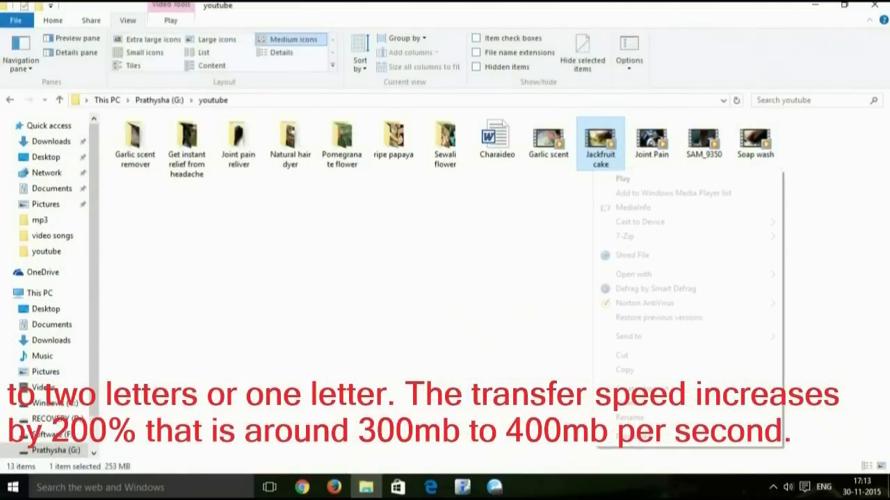
{"action": "left_click", "coordinate": [629, 418]}
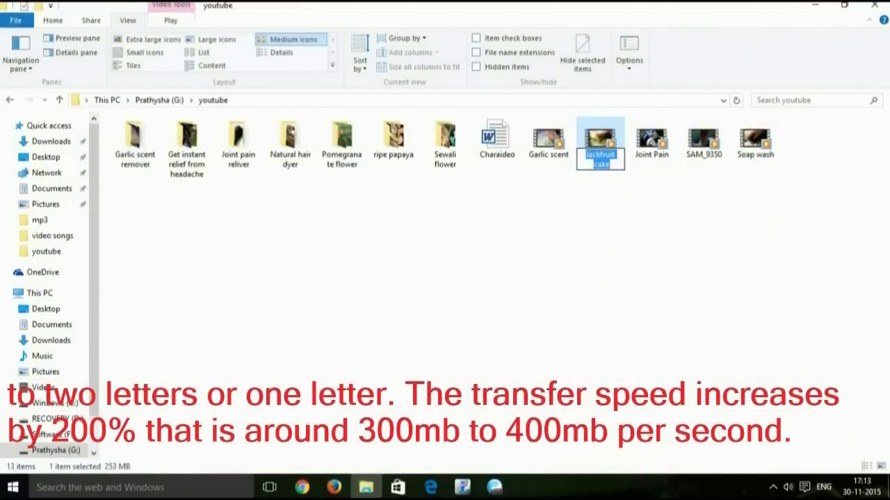
{"action": "type", "text": "JC"}
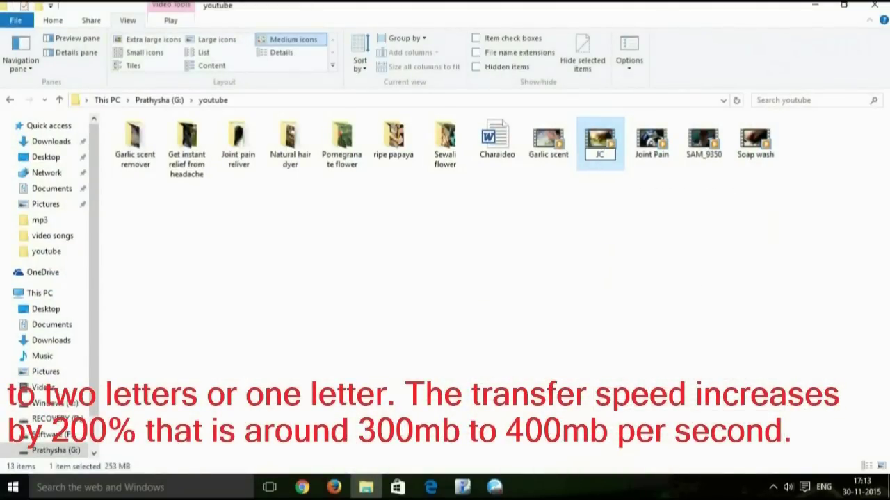
{"action": "key", "text": "Return"}
Step: Copy the JC video from the youtube folder and paste it onto the desktop
{"action": "right_click", "coordinate": [601, 146]}
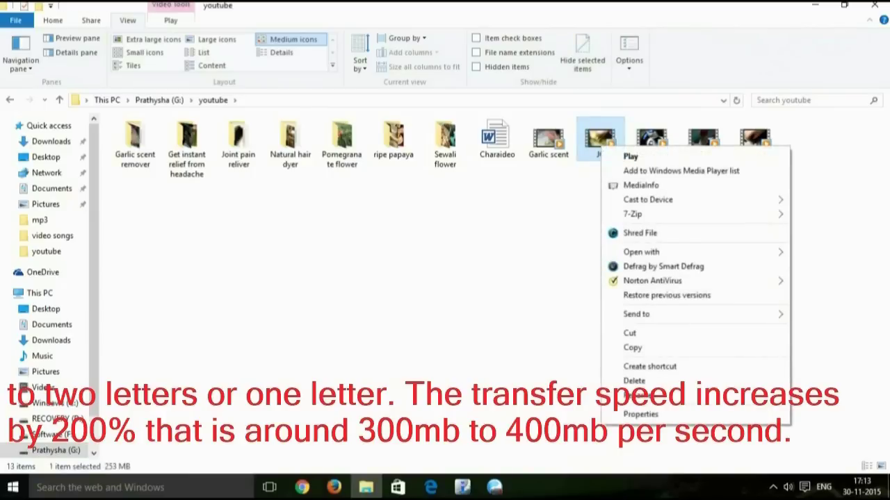
{"action": "left_click", "coordinate": [632, 348]}
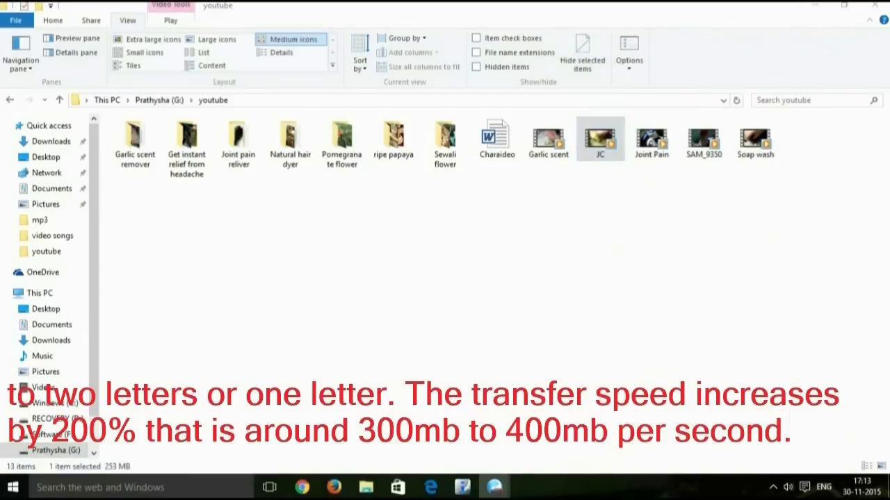
{"action": "left_click", "coordinate": [814, 6]}
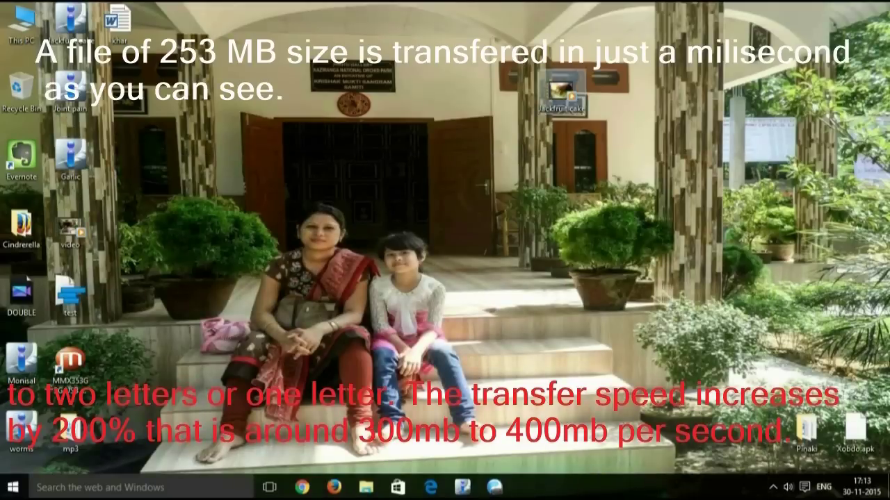
{"action": "right_click", "coordinate": [485, 179]}
{"action": "left_click", "coordinate": [521, 236]}
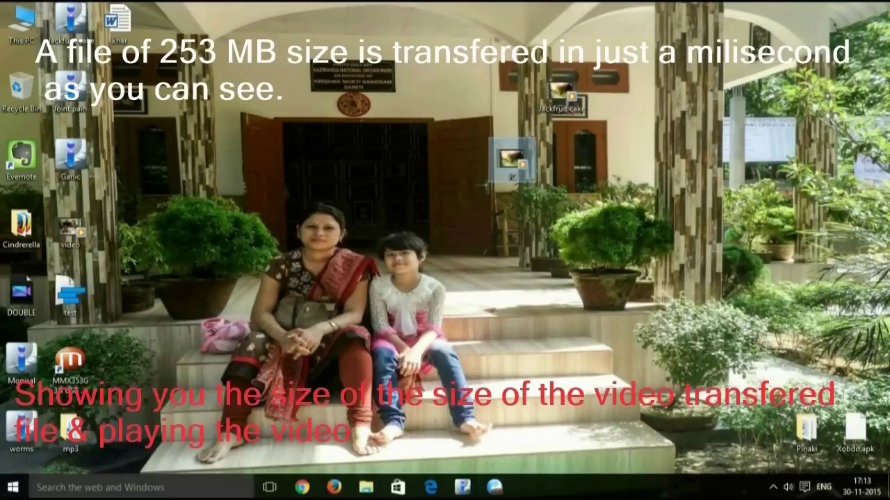
Step: Check the file size of the JC video on the desktop in its properties, and play the video
{"action": "right_click", "coordinate": [525, 154]}
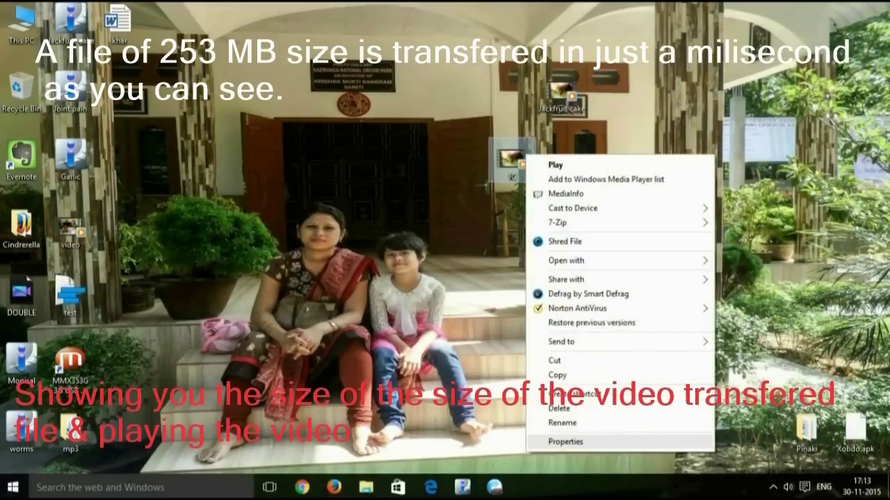
{"action": "left_click", "coordinate": [565, 442]}
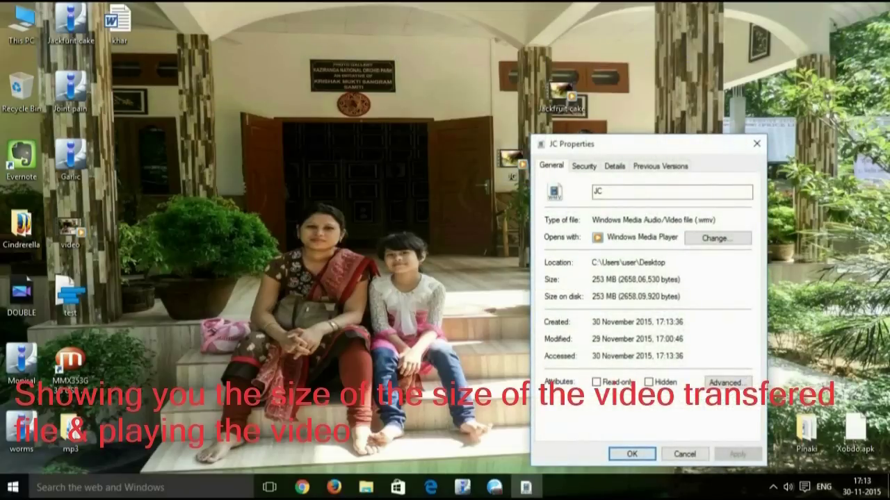
{"action": "left_click", "coordinate": [684, 454]}
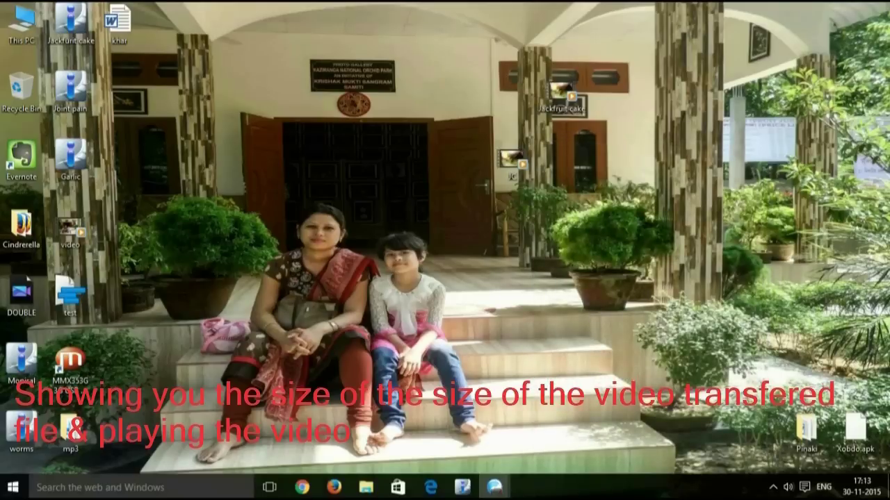
{"action": "double_click", "coordinate": [512, 159]}
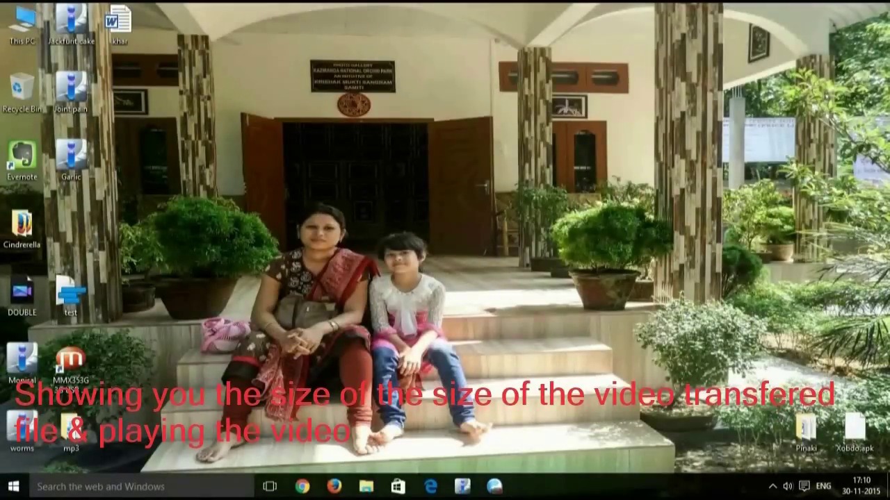
Step: Paste the copied SW video onto an empty area of the desktop
{"action": "right_click", "coordinate": [533, 63]}
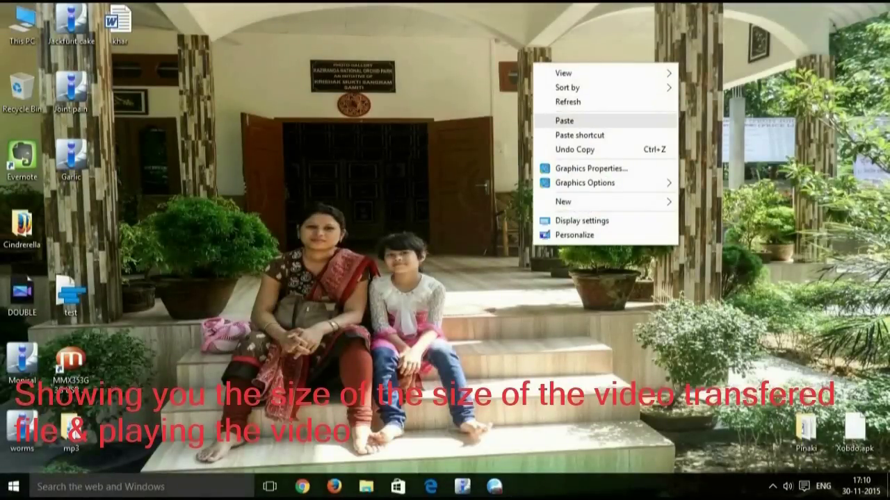
{"action": "left_click", "coordinate": [564, 121]}
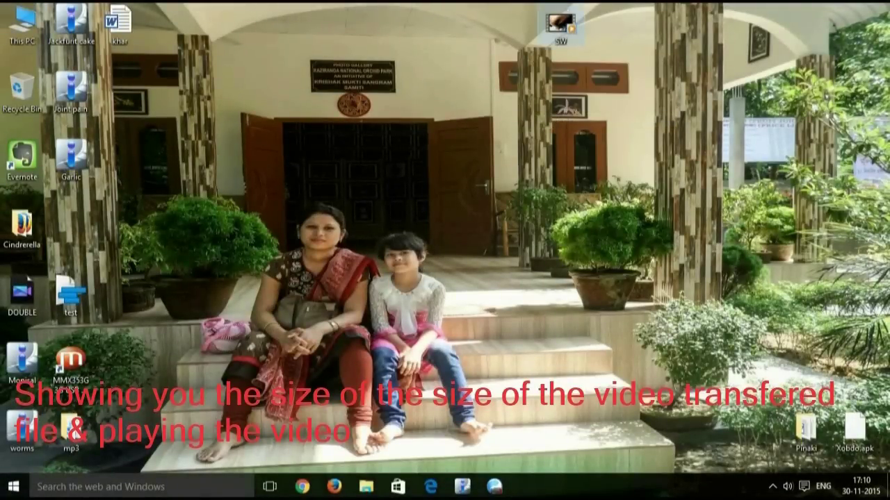
{"action": "right_click", "coordinate": [564, 41]}
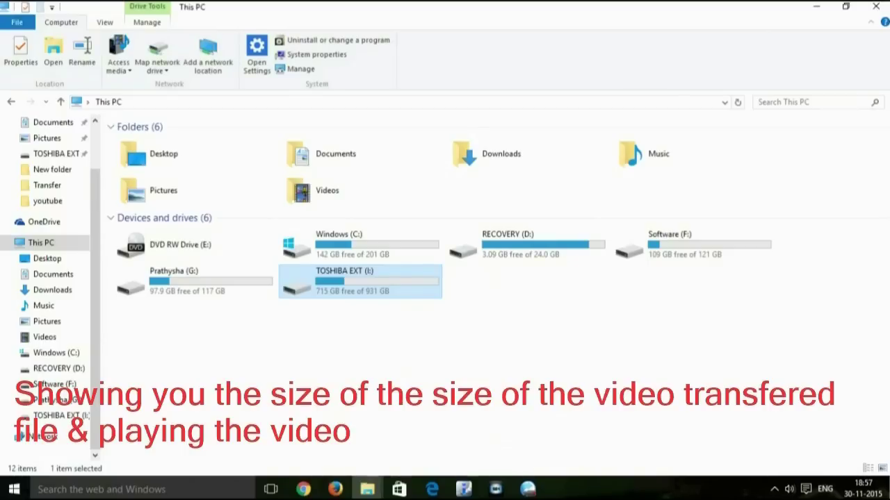
Step: Open the youtube folder on the TOSHIBA EXT (I:) drive and show its contents as medium icons
{"action": "double_click", "coordinate": [343, 282]}
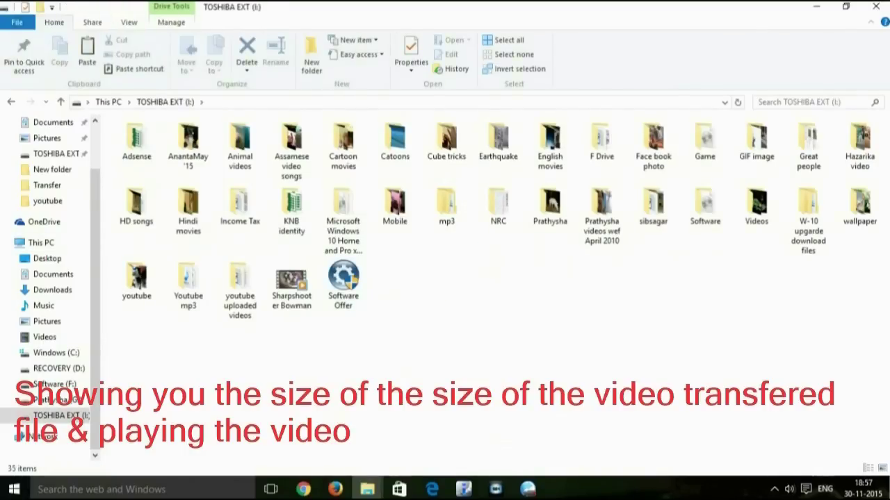
{"action": "left_click", "coordinate": [550, 146]}
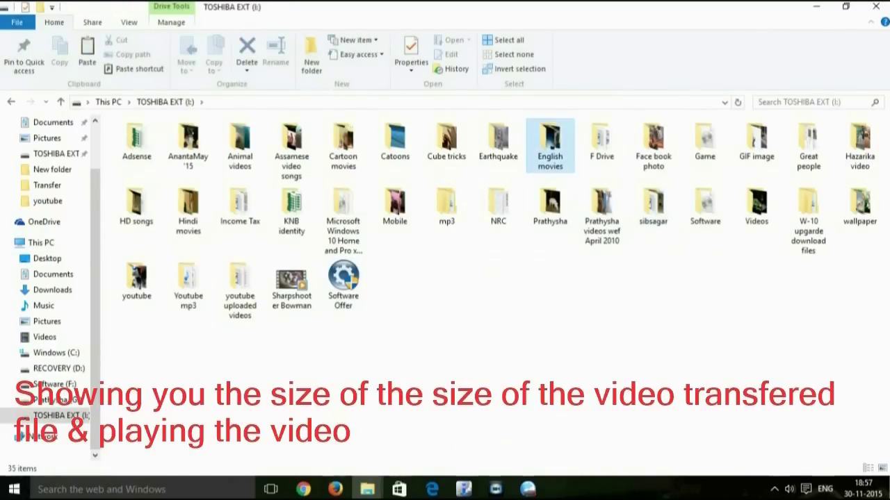
{"action": "key", "text": "y"}
{"action": "key", "text": "Return"}
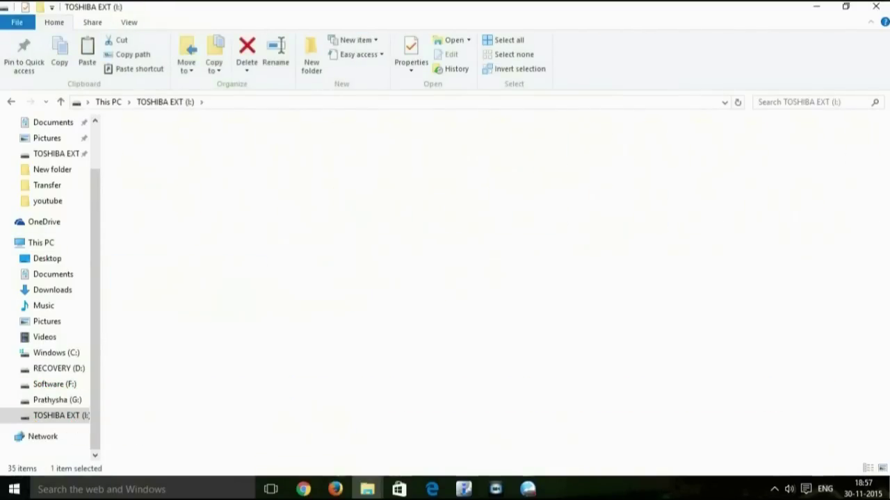
{"action": "key", "text": "ctrl+shift+3"}
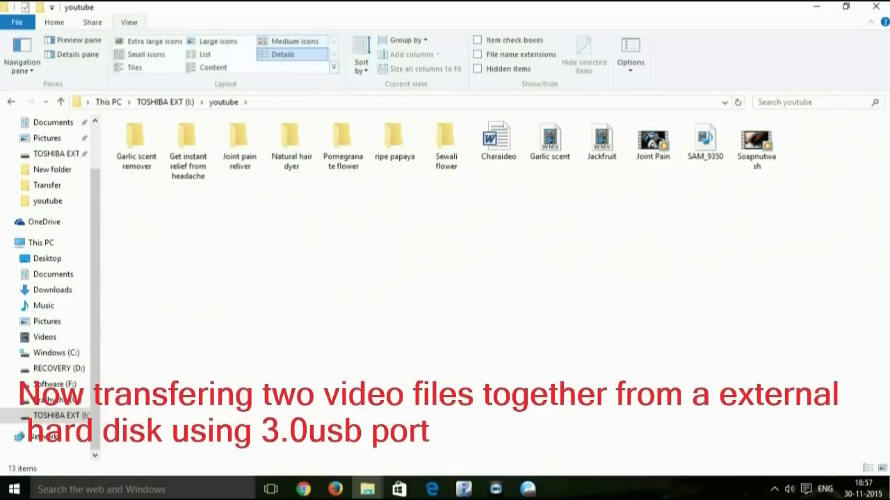
Step: Rename the Jackfruit video in the external drive's youtube folder as J
{"action": "right_click", "coordinate": [597, 158]}
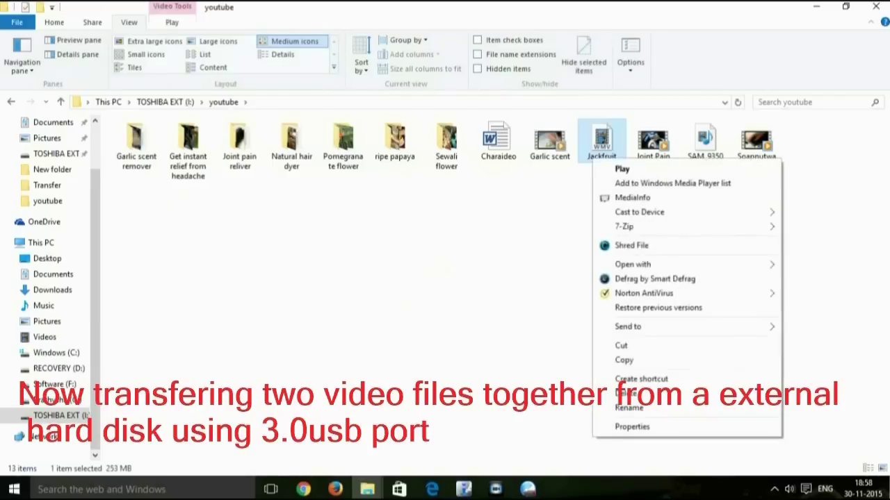
{"action": "left_click", "coordinate": [629, 408]}
{"action": "type", "text": "J"}
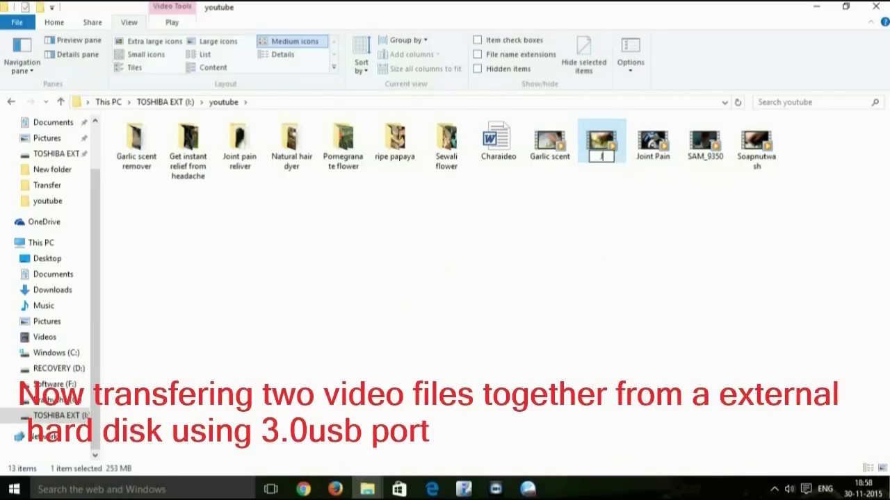
{"action": "left_click", "coordinate": [695, 237]}
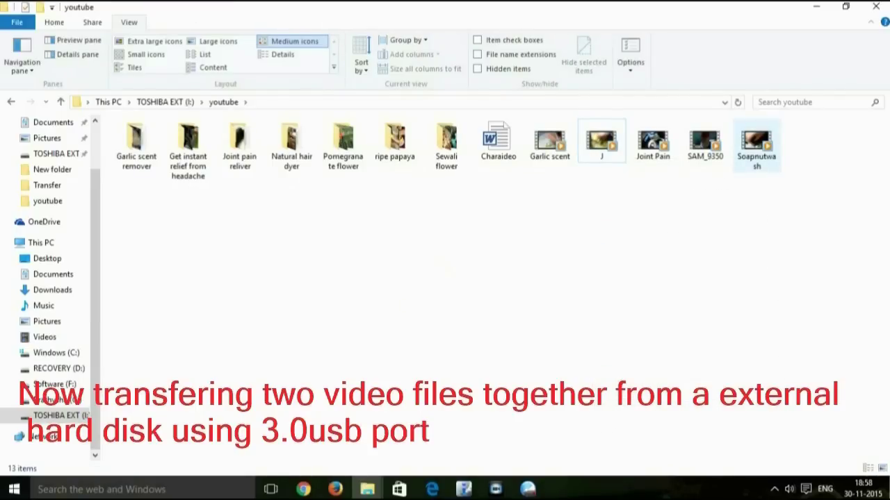
Step: Rename the Soapnutwash video in the external drive's youtube folder as S
{"action": "right_click", "coordinate": [754, 170]}
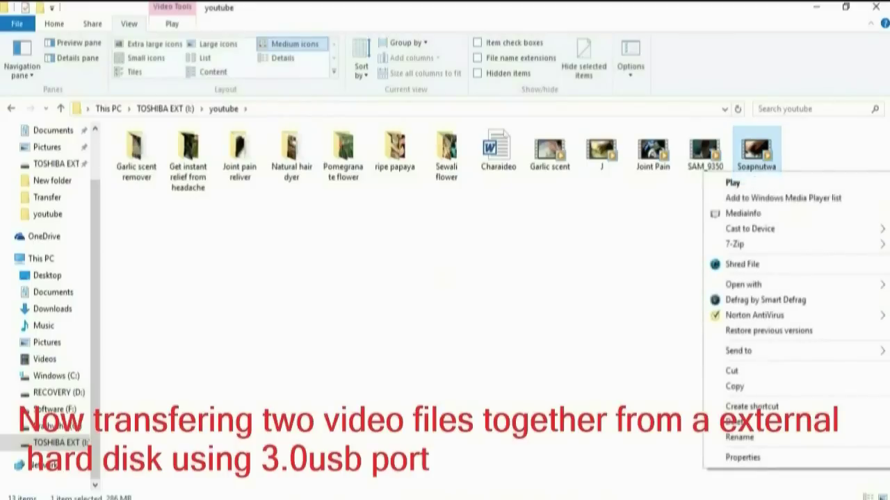
{"action": "left_click", "coordinate": [740, 437]}
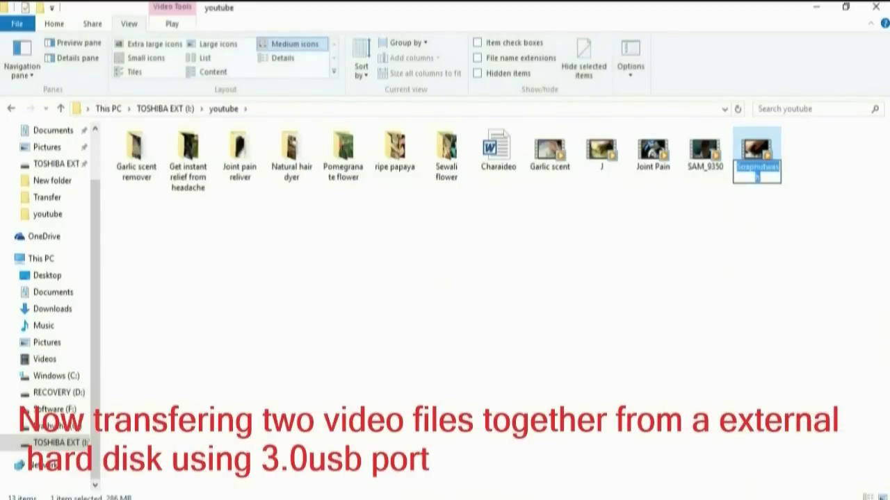
{"action": "type", "text": "S"}
{"action": "key", "text": "Return"}
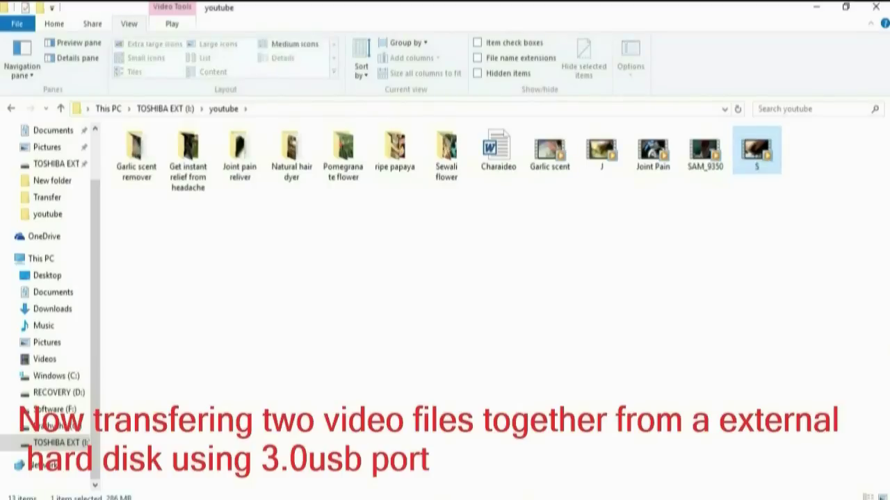
Step: Copy the J and S videos together from the external drive's youtube folder and return to the desktop
{"action": "left_click", "coordinate": [601, 149]}
{"action": "left_click", "coordinate": [756, 150], "text": "ctrl"}
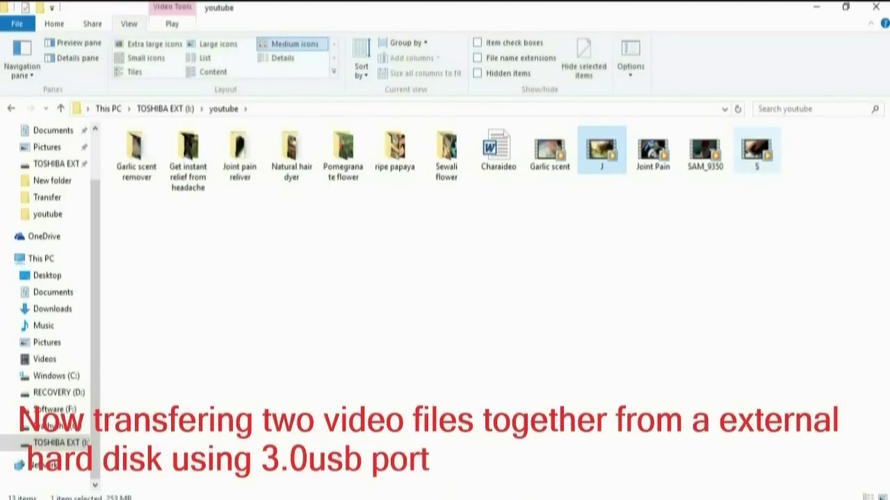
{"action": "right_click", "coordinate": [757, 160]}
{"action": "left_click", "coordinate": [735, 328]}
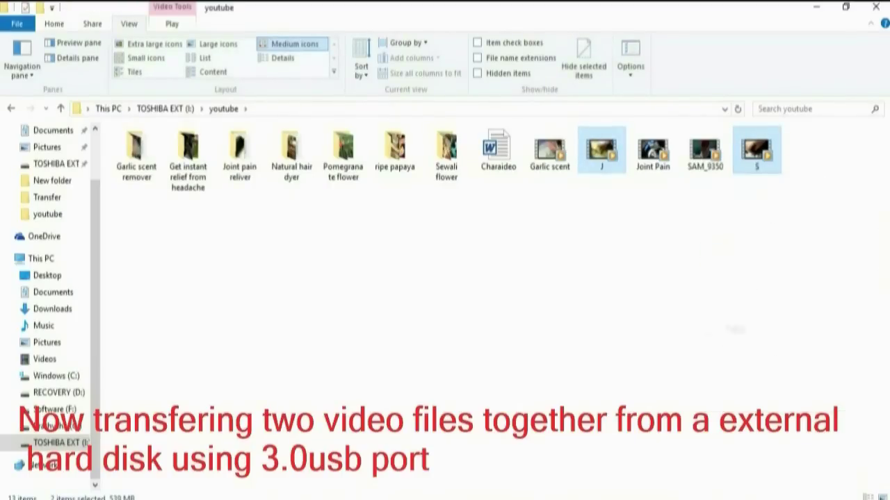
{"action": "left_click", "coordinate": [815, 7]}
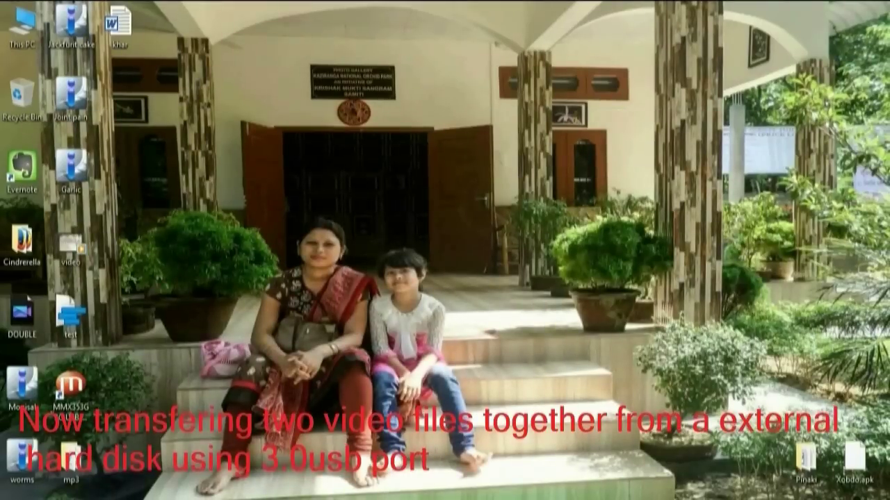
Step: Paste the copied J and S videos together onto the desktop
{"action": "right_click", "coordinate": [510, 166]}
{"action": "left_click", "coordinate": [539, 229]}
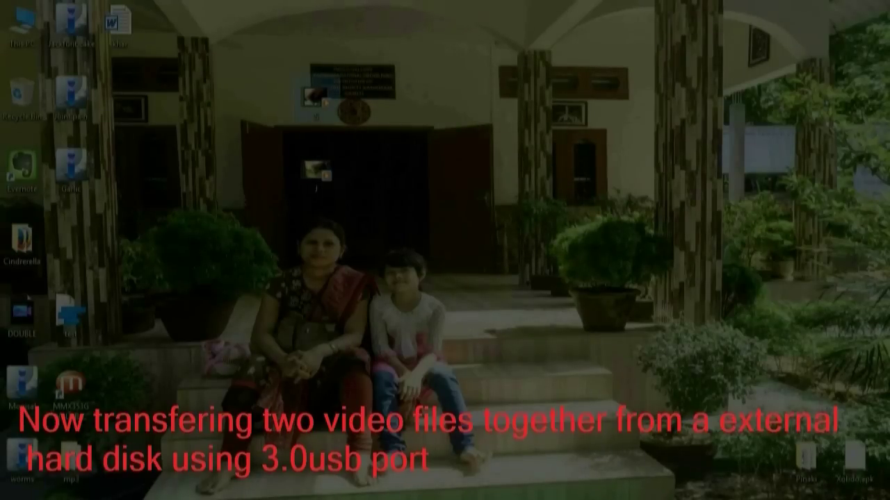
Step: Check the combined file properties of the J and S videos on the desktop, then play them
{"action": "right_click", "coordinate": [325, 174]}
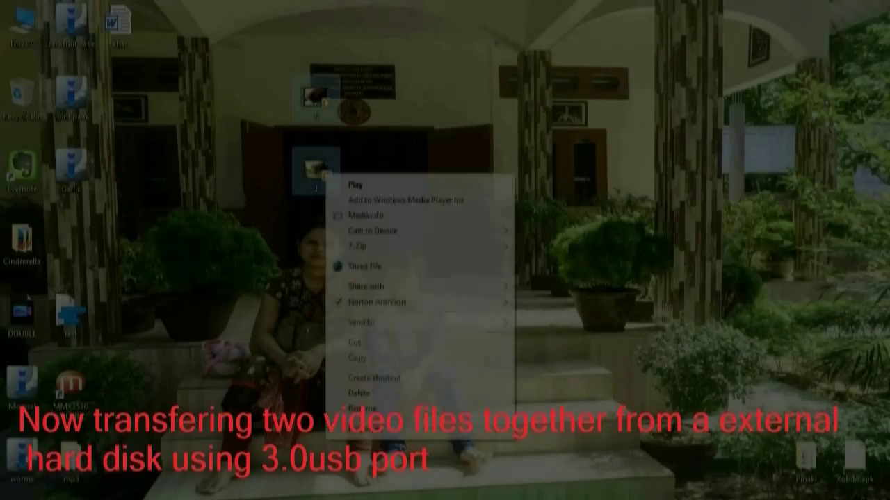
{"action": "left_click", "coordinate": [365, 429]}
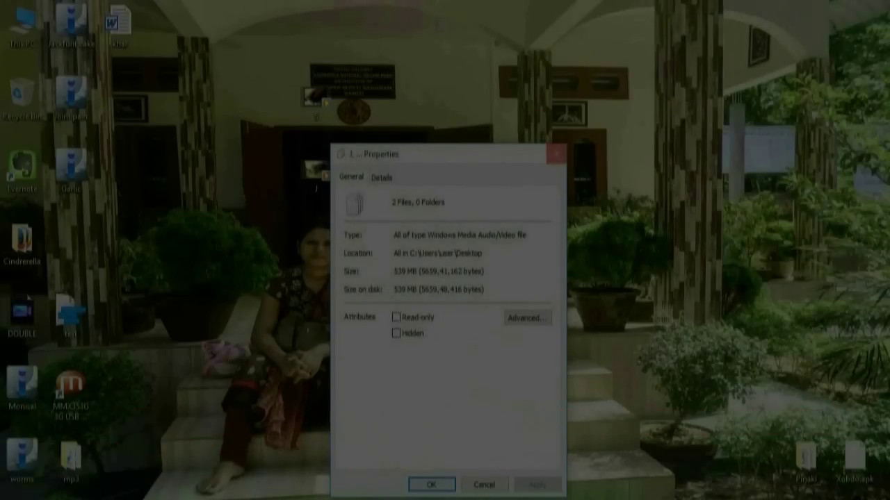
{"action": "left_click", "coordinate": [556, 154]}
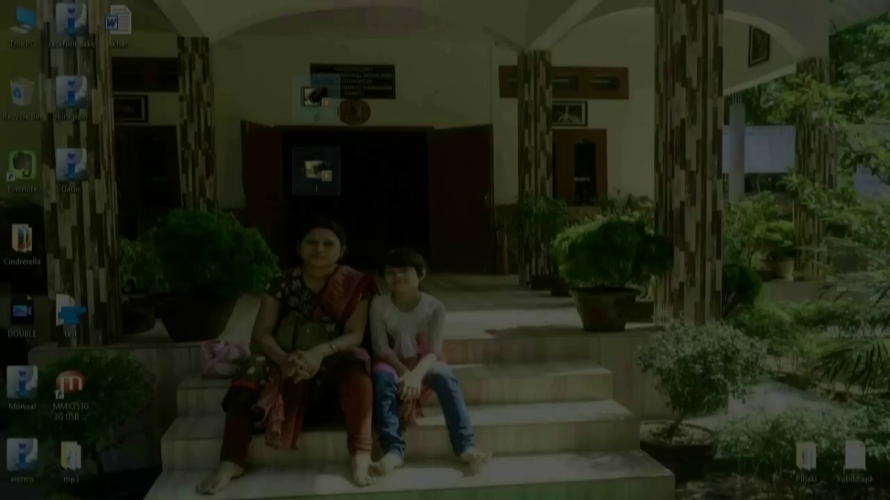
{"action": "right_click", "coordinate": [319, 165]}
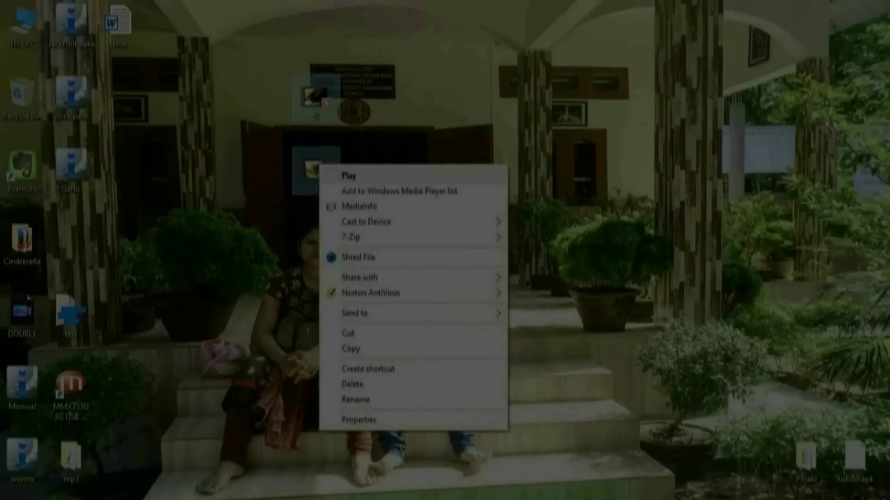
{"action": "left_click", "coordinate": [348, 176]}
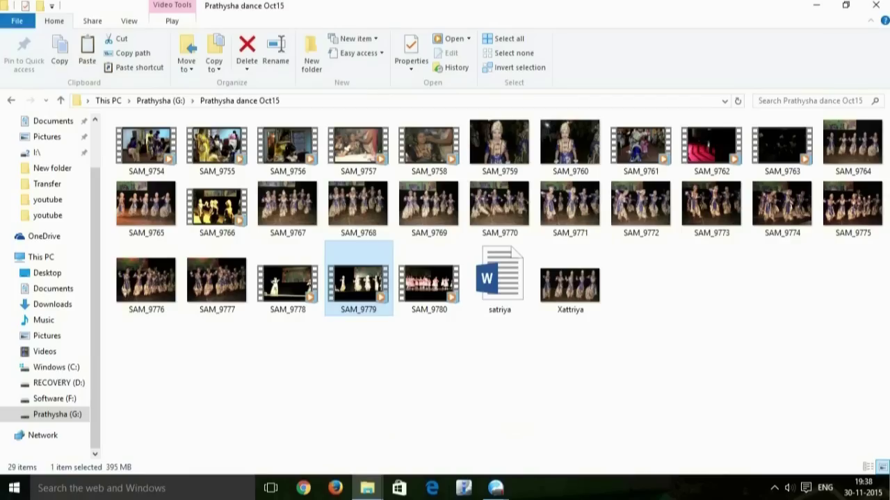
Step: Rename the SAM_9779 video in the dance Oct15 folder on the G: drive as F
{"action": "right_click", "coordinate": [354, 285]}
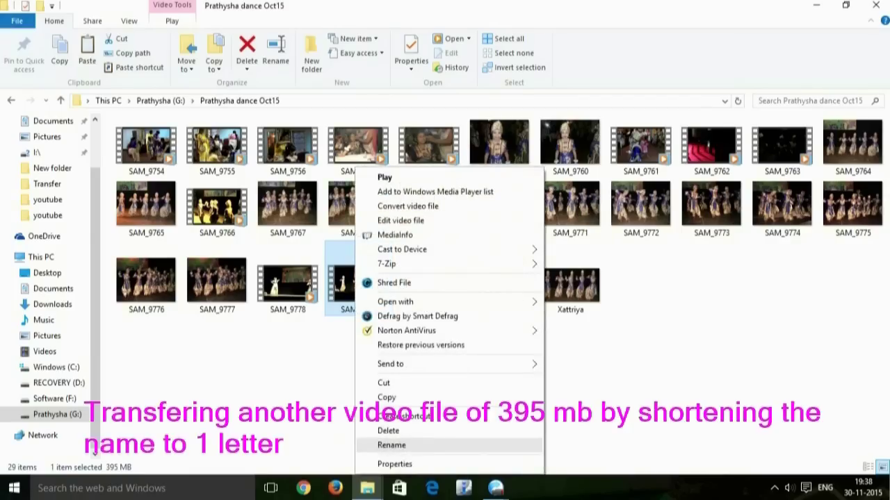
{"action": "left_click", "coordinate": [392, 444]}
{"action": "type", "text": "F"}
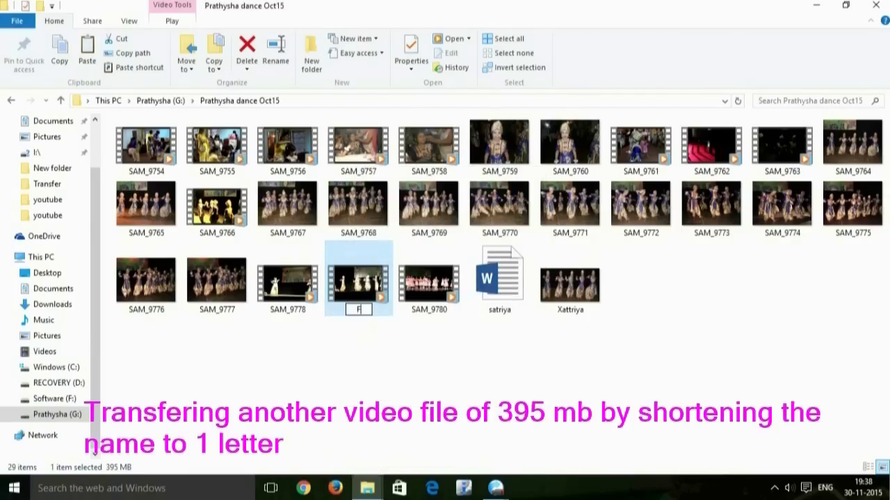
{"action": "key", "text": "Return"}
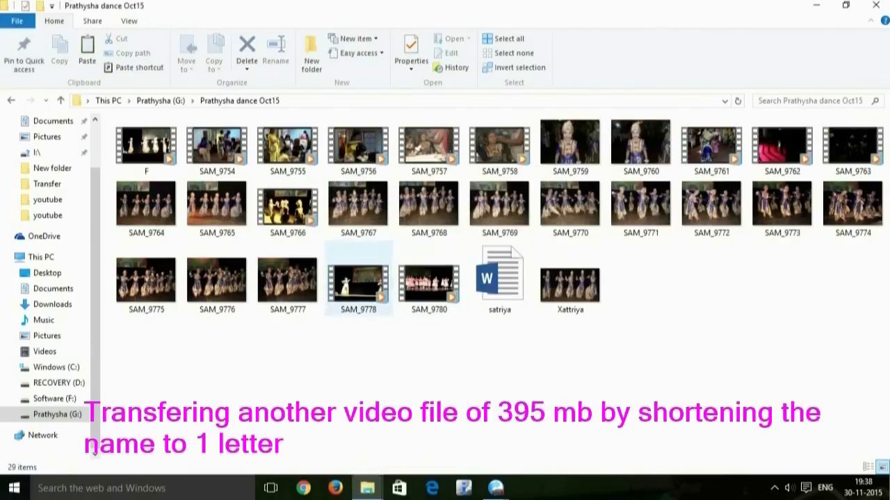
Step: Copy the F video from the G: drive to the desktop, then permanently delete the pasted copy
{"action": "left_click", "coordinate": [146, 146]}
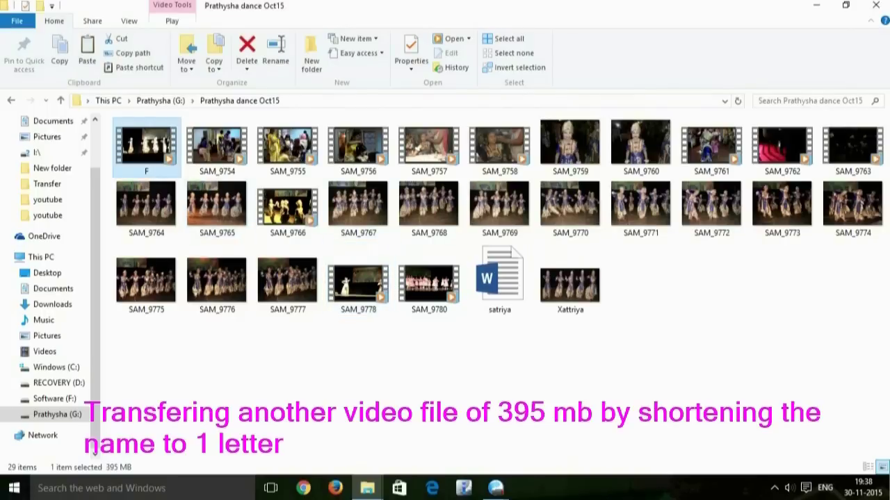
{"action": "right_click", "coordinate": [165, 160]}
{"action": "left_click", "coordinate": [197, 388]}
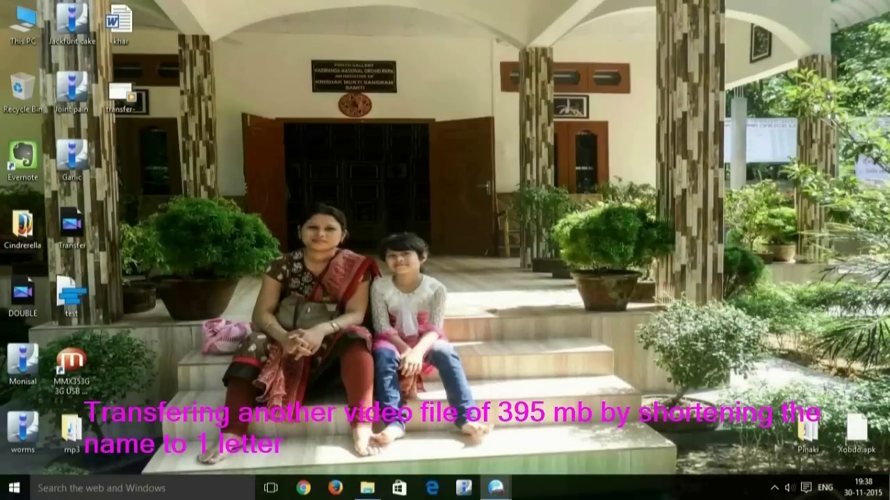
{"action": "right_click", "coordinate": [551, 85]}
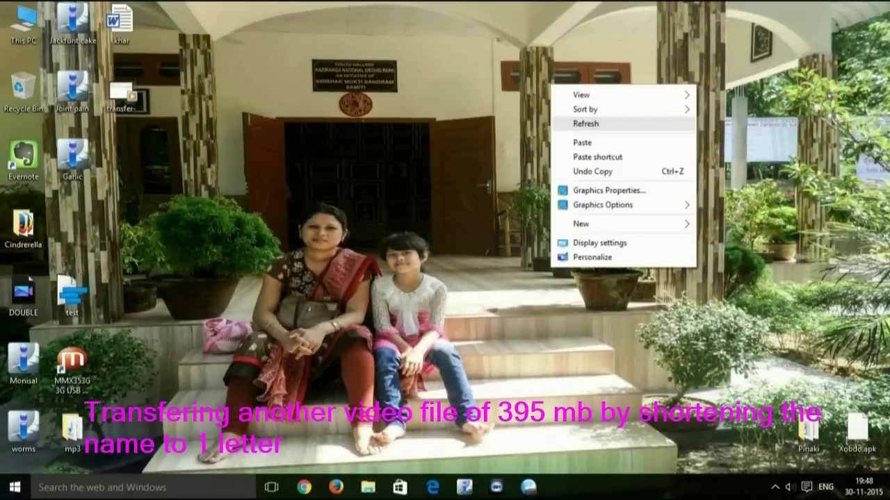
{"action": "left_click", "coordinate": [583, 142]}
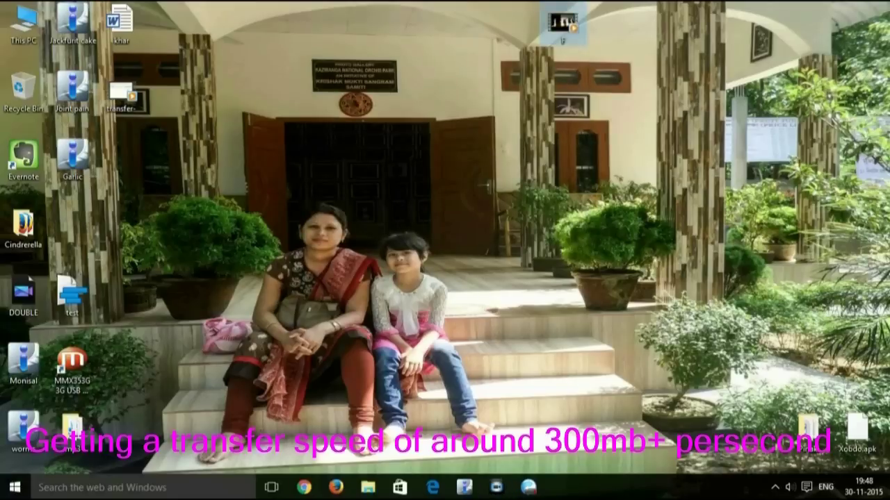
{"action": "key", "text": "shift+Delete"}
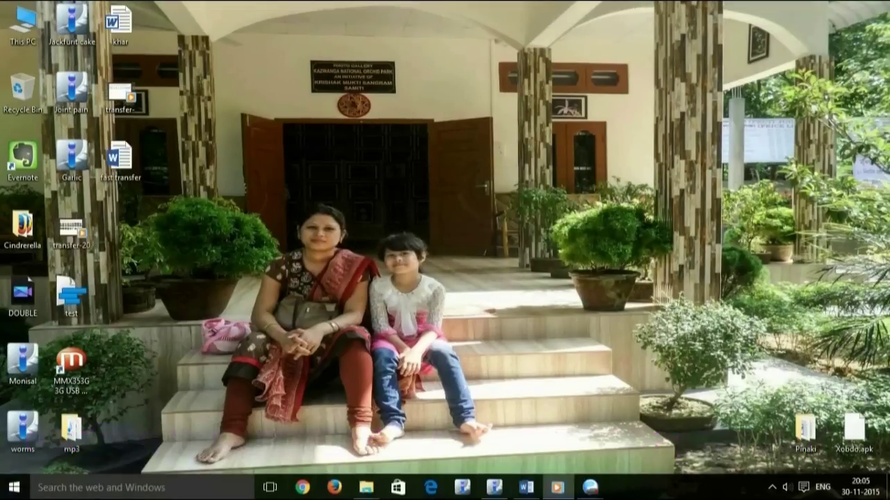
Step: View the computer's basic system information and open Device Manager from it
{"action": "right_click", "coordinate": [17, 26]}
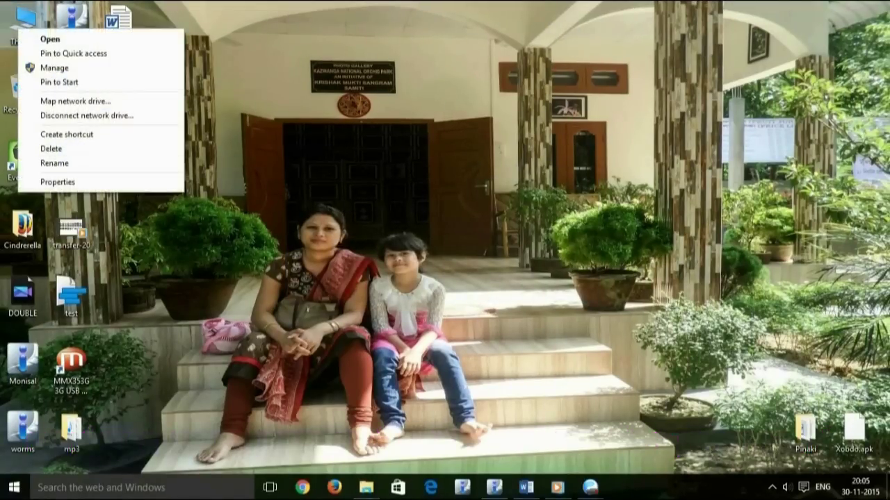
{"action": "left_click", "coordinate": [55, 182]}
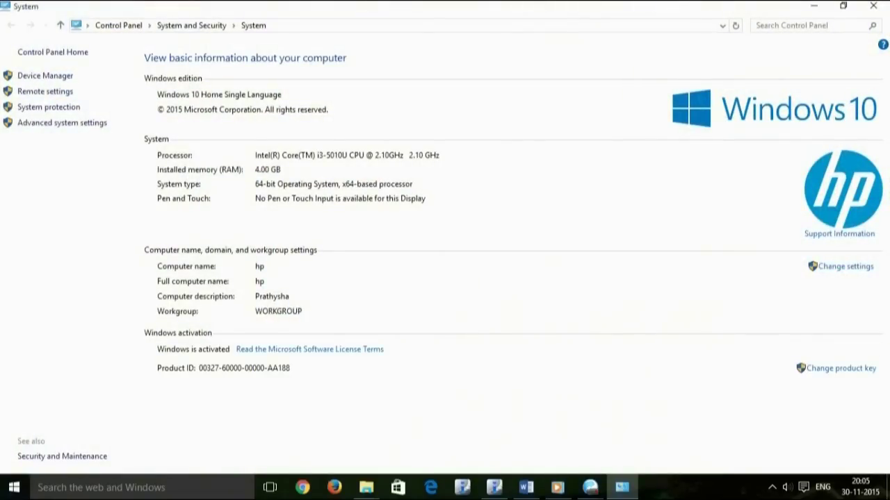
{"action": "left_click", "coordinate": [45, 75]}
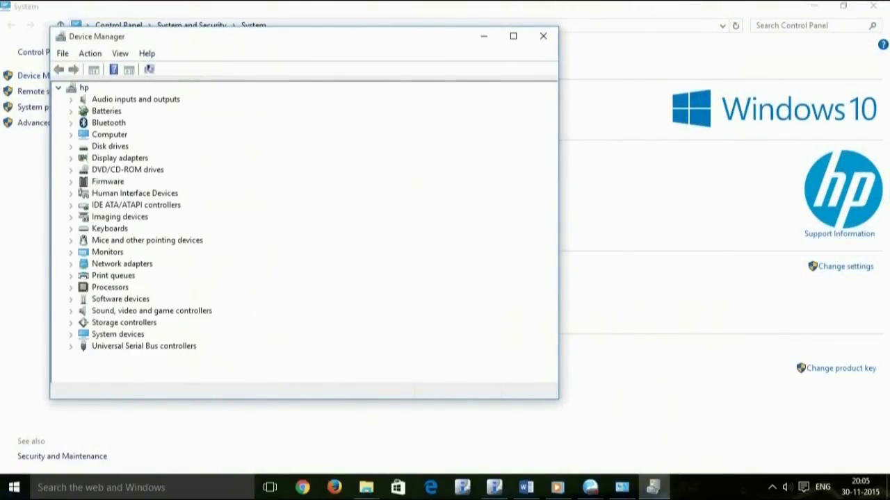
Step: Open the properties of the HGST HTS545050A7E680 disk drive and review its write-caching policy and further property pages
{"action": "left_click", "coordinate": [70, 146]}
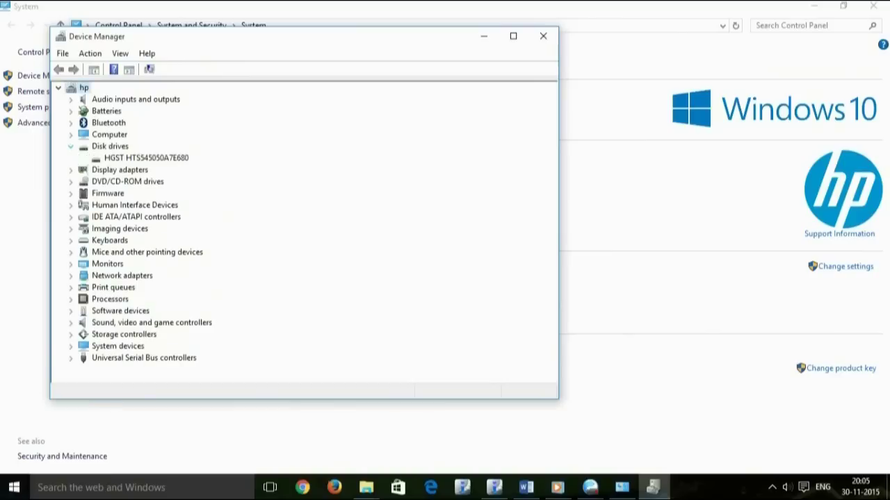
{"action": "left_click", "coordinate": [146, 158]}
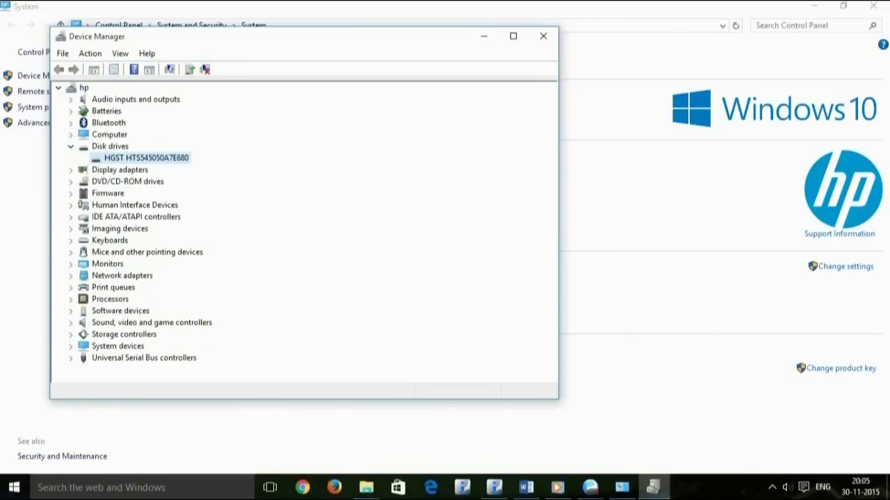
{"action": "key", "text": "Return"}
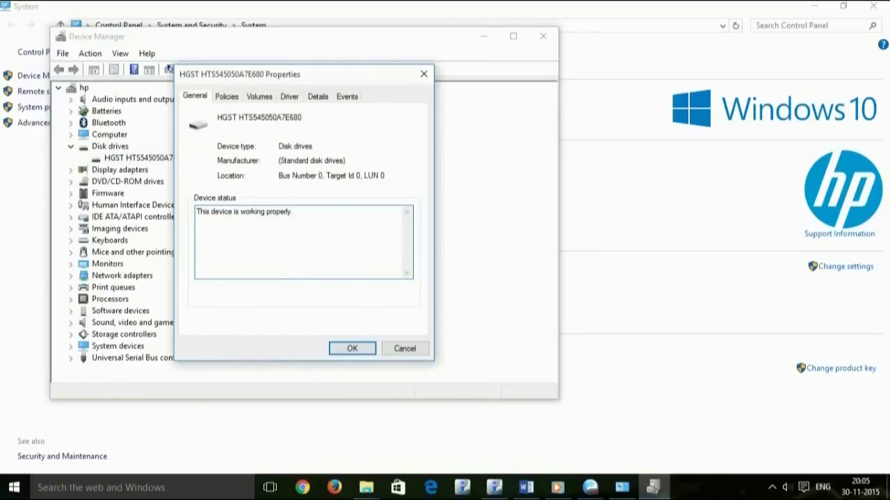
{"action": "key", "text": "ctrl+Tab"}
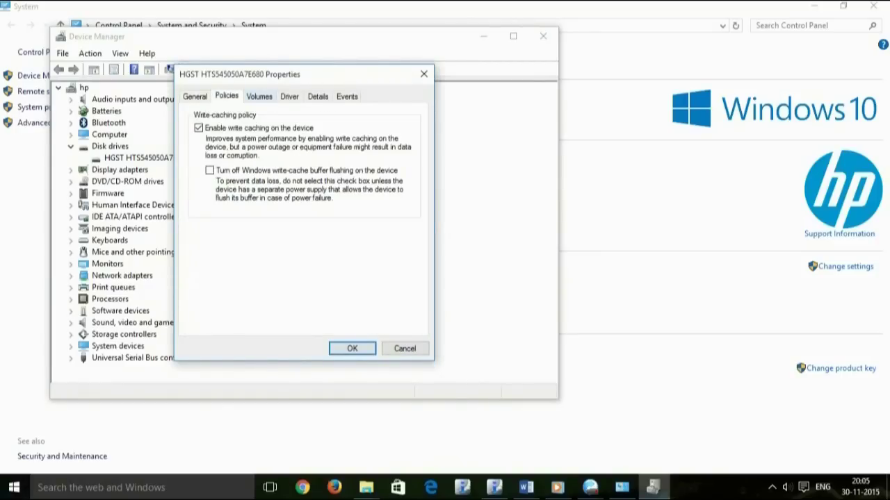
{"action": "key", "text": "ctrl+Tab"}
{"action": "key", "text": "ctrl+Tab"}
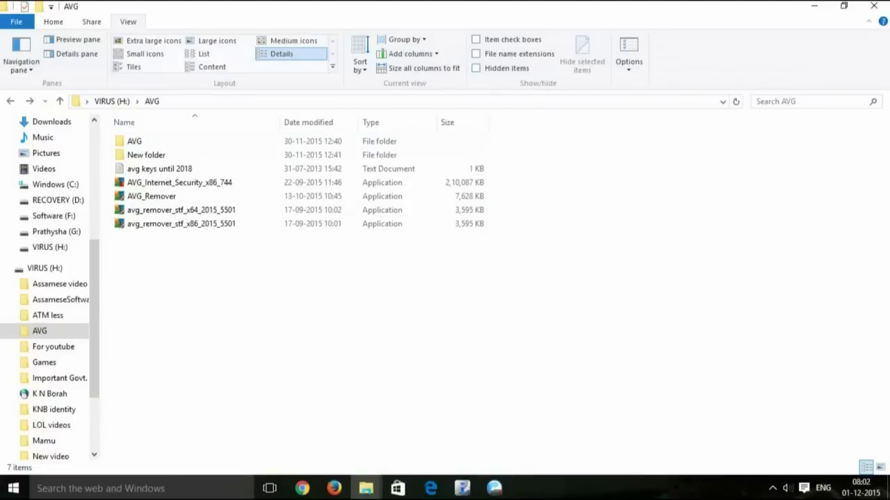
Step: Rename the AVG_Internet_Security_x86_744 application in the AVG folder on the VIRUS (H:) drive as A
{"action": "left_click", "coordinate": [179, 182]}
{"action": "right_click", "coordinate": [170, 185]}
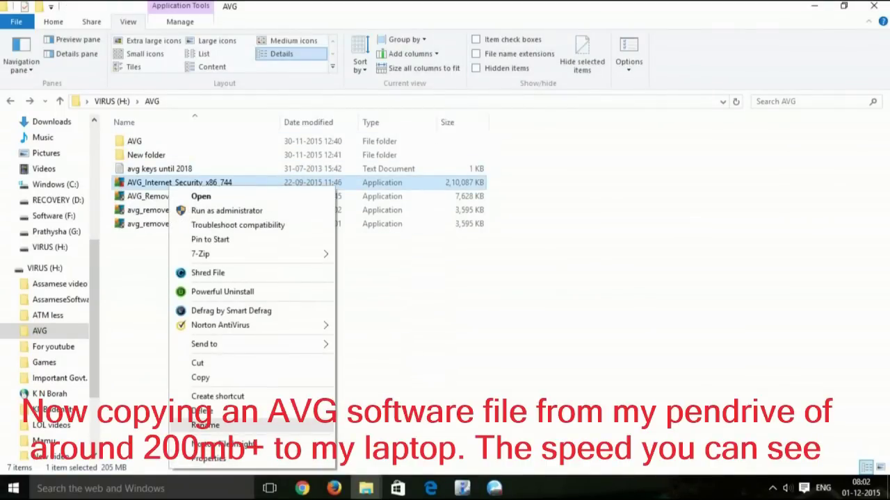
{"action": "left_click", "coordinate": [205, 425]}
{"action": "type", "text": "A"}
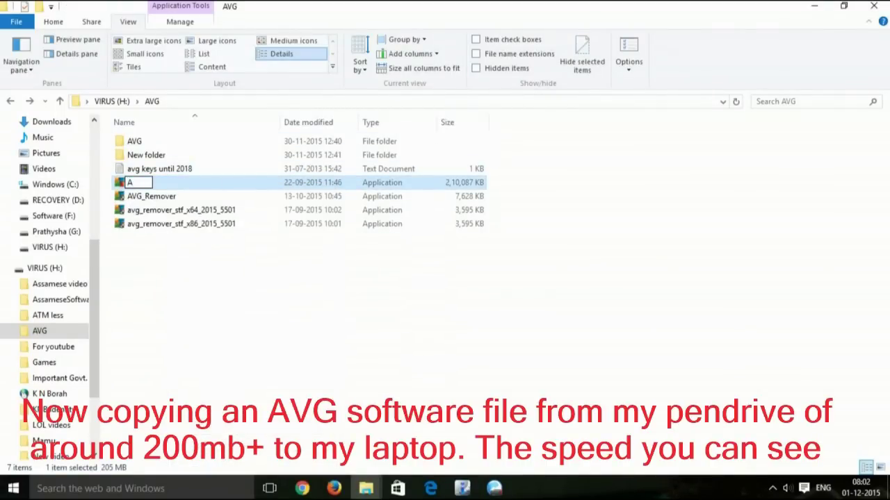
{"action": "key", "text": "Return"}
Step: Copy the A application from the AVG folder on the VIRUS (H:) drive to the desktop
{"action": "right_click", "coordinate": [164, 170]}
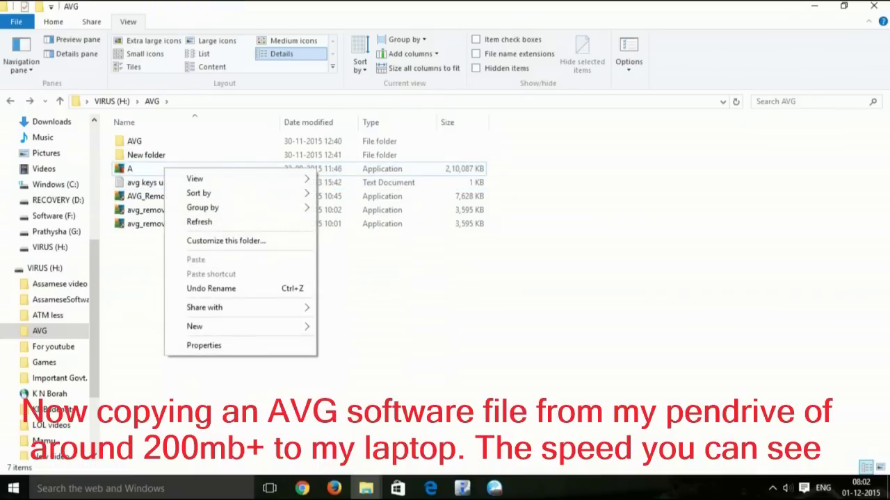
{"action": "left_click", "coordinate": [142, 169]}
{"action": "right_click", "coordinate": [141, 171]}
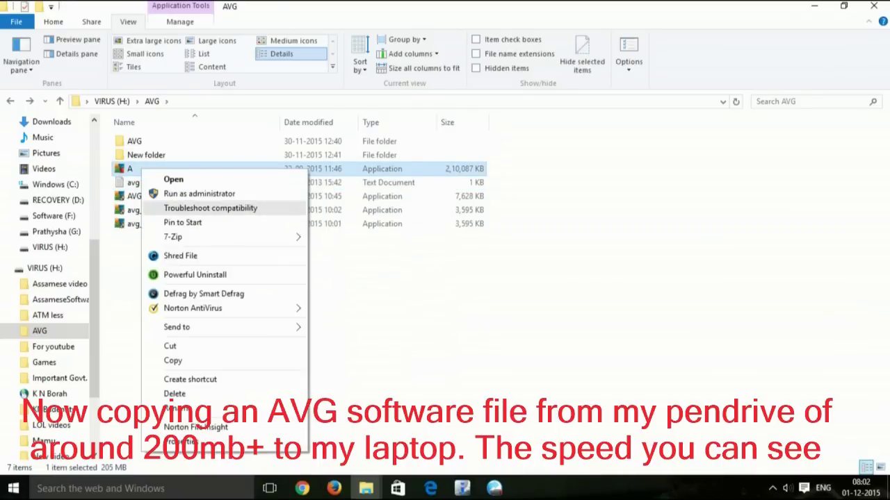
{"action": "left_click", "coordinate": [172, 361]}
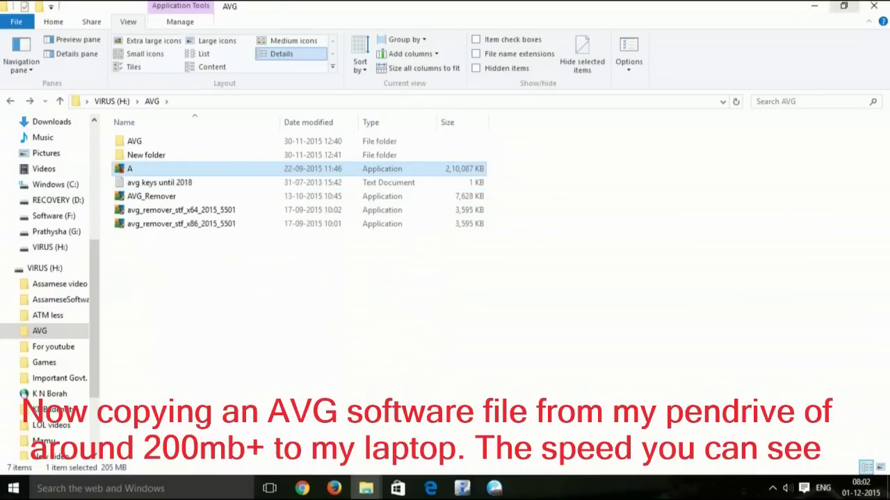
{"action": "left_click", "coordinate": [814, 6]}
{"action": "right_click", "coordinate": [526, 152]}
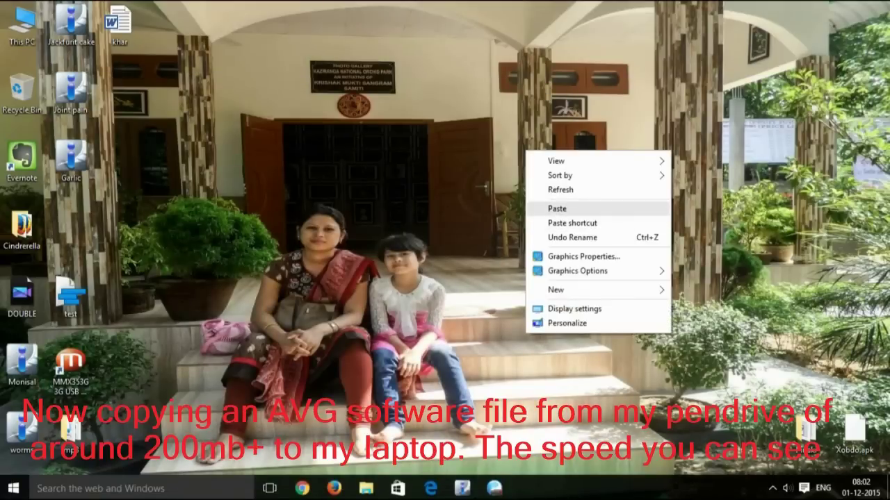
{"action": "left_click", "coordinate": [557, 209]}
Step: Check the file properties of the pasted A application on the desktop
{"action": "left_click_drag", "start_coordinate": [514, 93], "coordinate": [495, 146]}
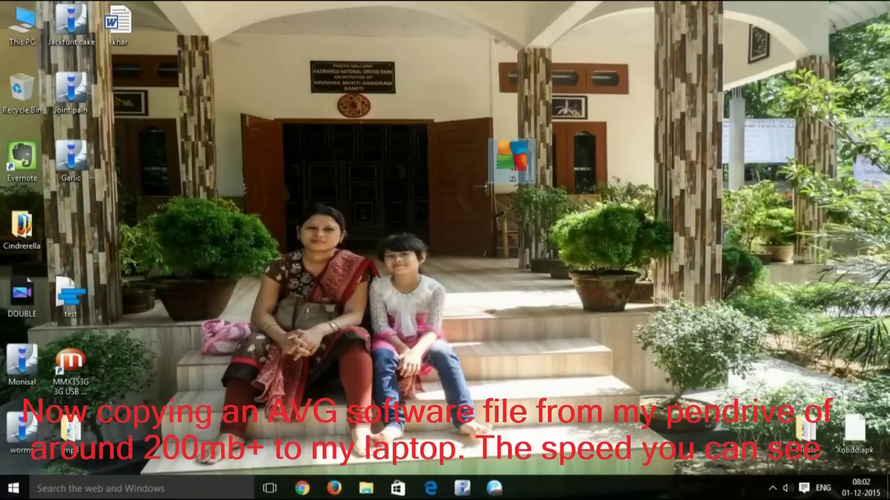
{"action": "right_click", "coordinate": [494, 146]}
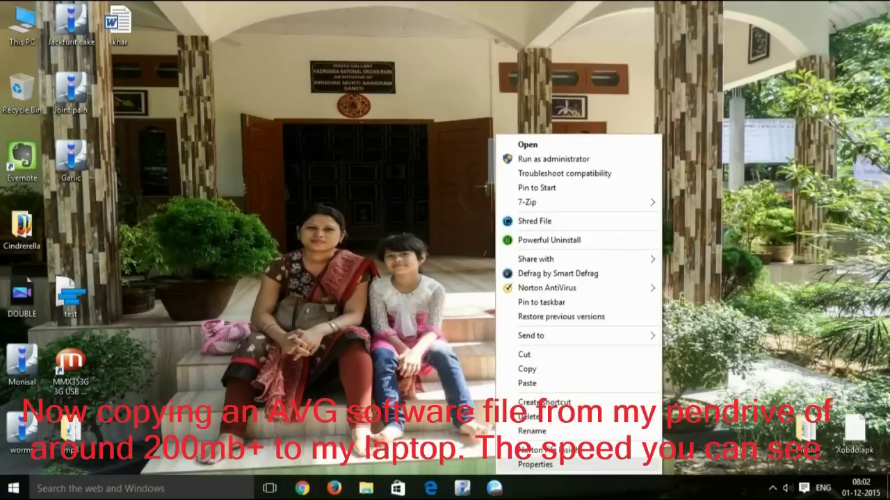